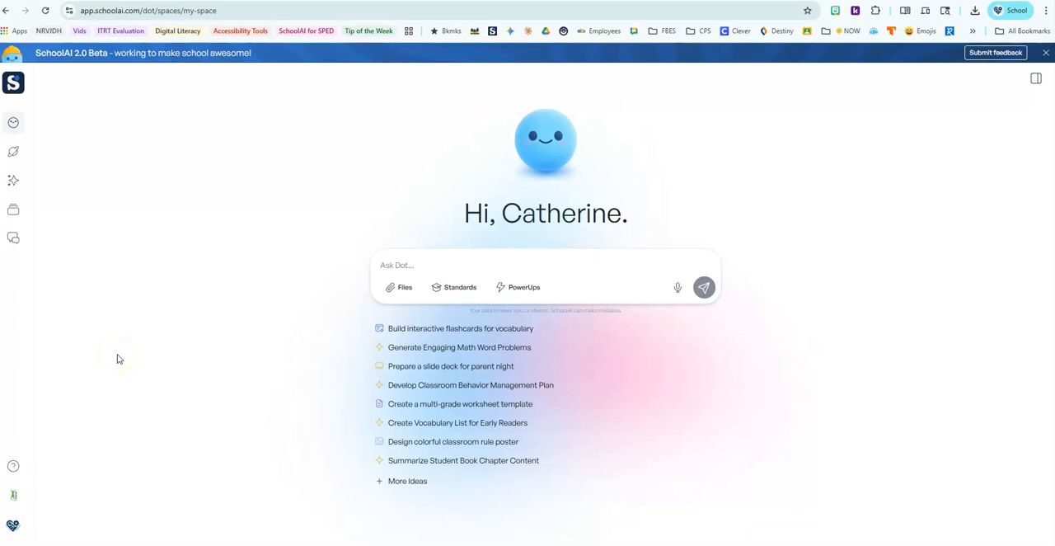
Step: Return to the previous SchoolAI experience and look over its Tools, Assistants and Spaces options
{"action": "mouse_move", "coordinate": [8, 493]}
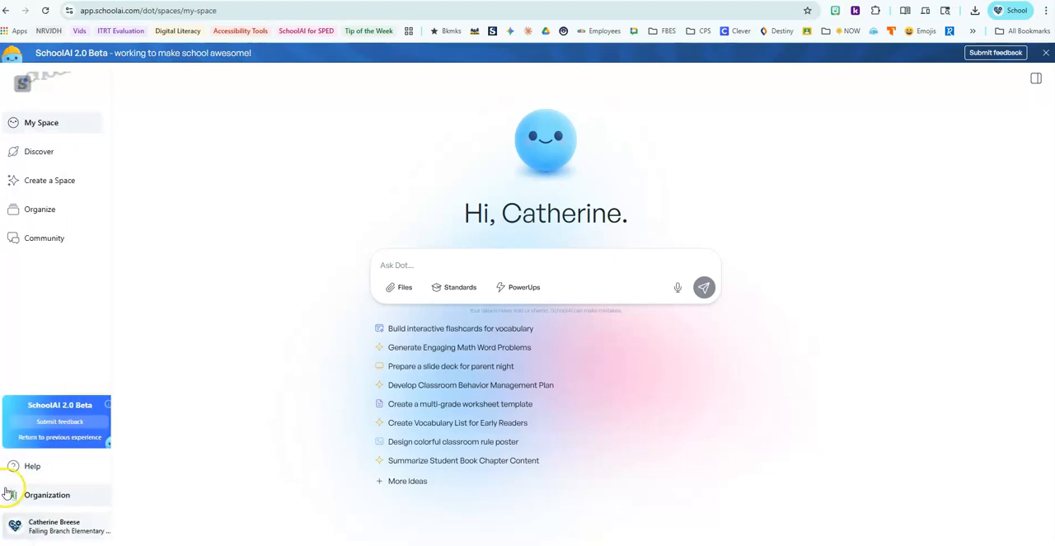
{"action": "left_click", "coordinate": [80, 437]}
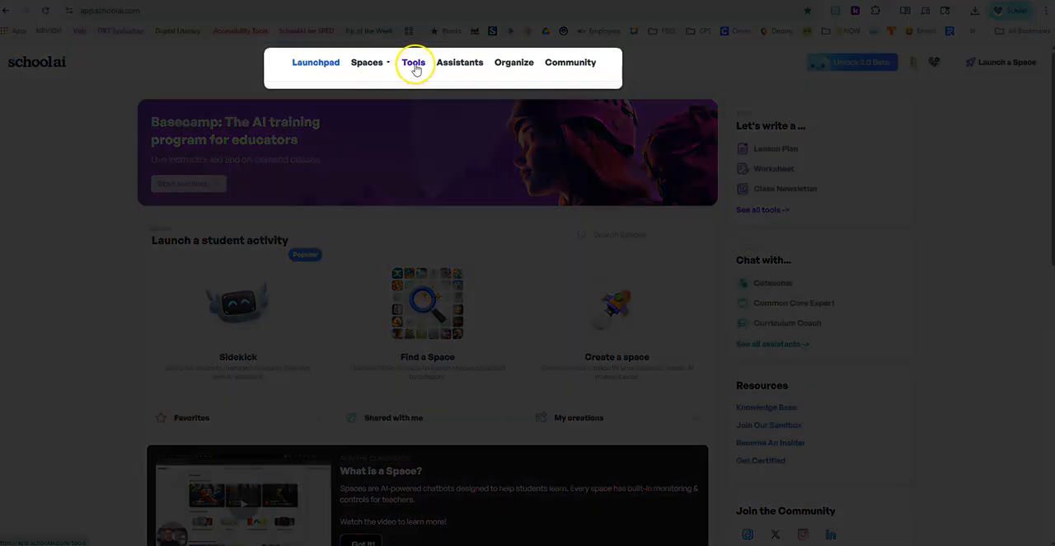
{"action": "left_click", "coordinate": [415, 66]}
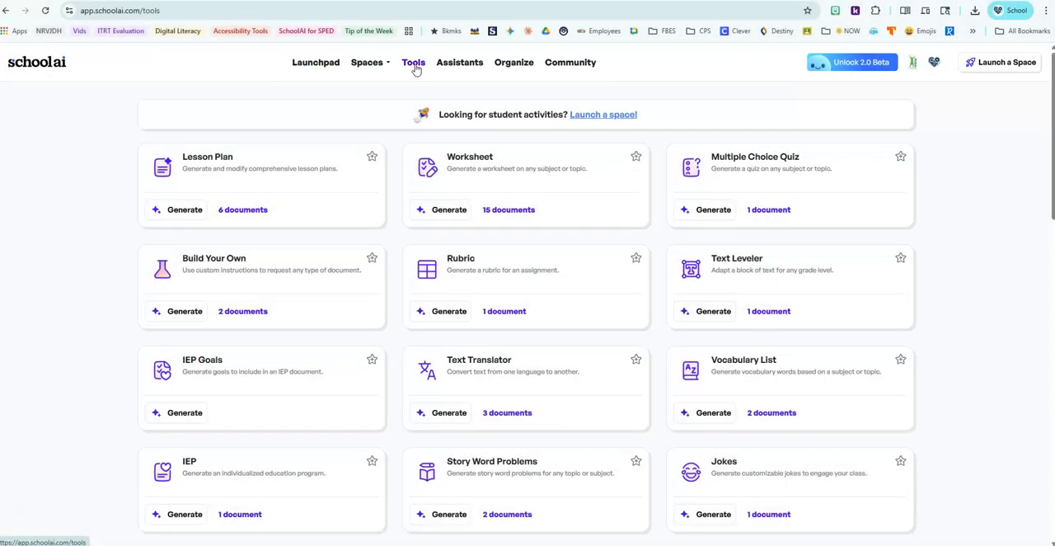
{"action": "left_click", "coordinate": [457, 66]}
{"action": "left_click", "coordinate": [369, 66]}
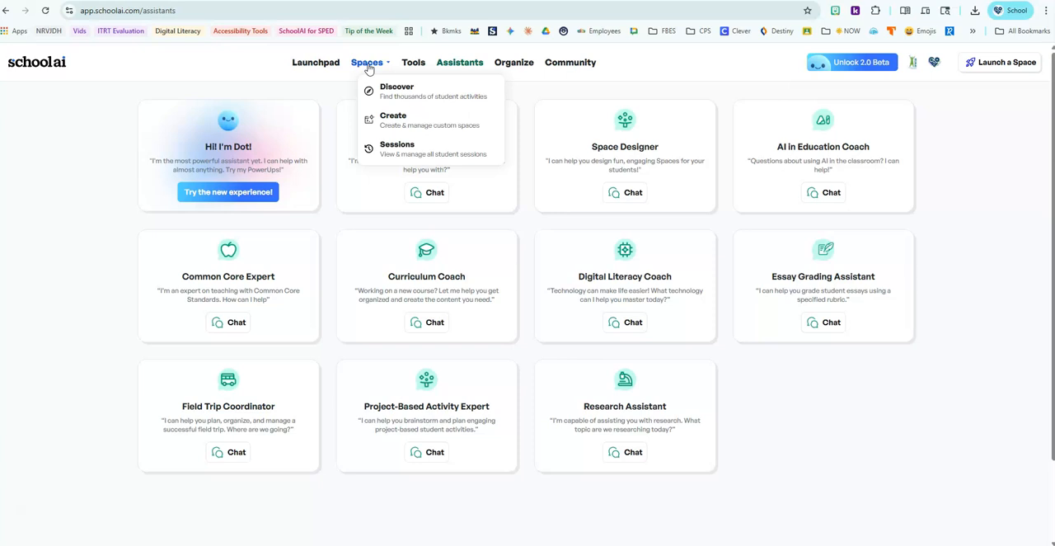
Step: Switch back to the SchoolAI 2.0 Beta and hide the list of past chats
{"action": "left_click", "coordinate": [856, 65]}
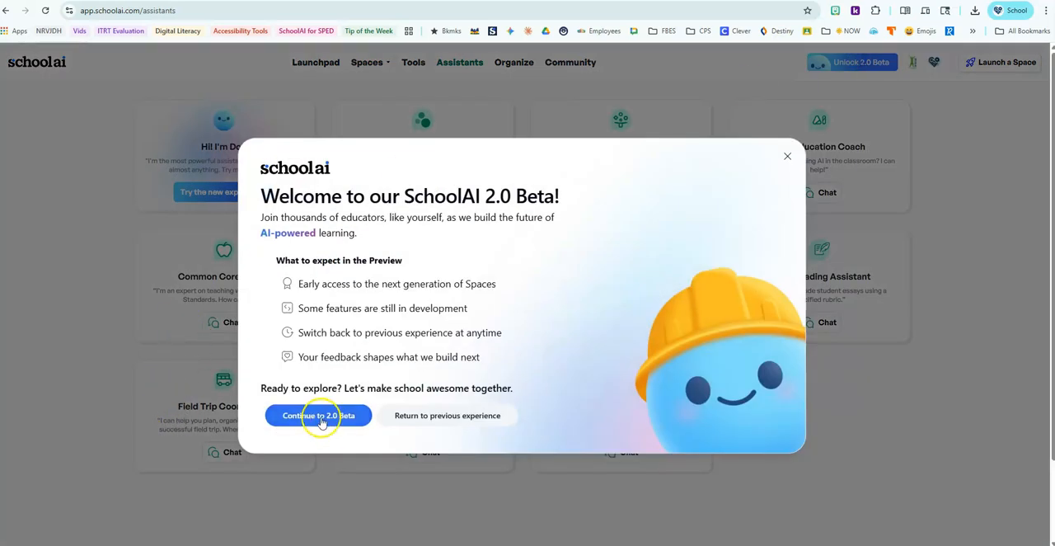
{"action": "left_click", "coordinate": [321, 418]}
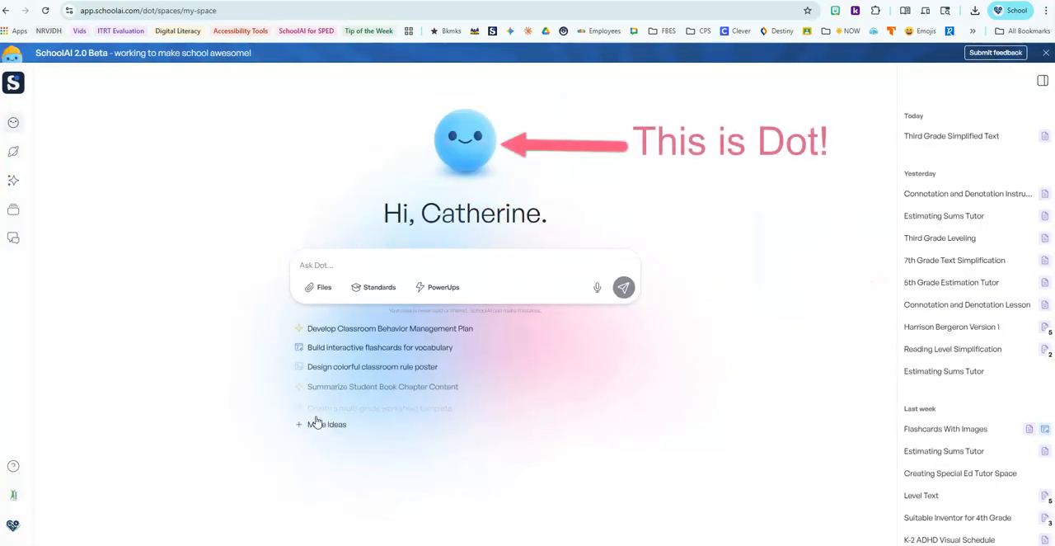
{"action": "left_click", "coordinate": [1044, 82]}
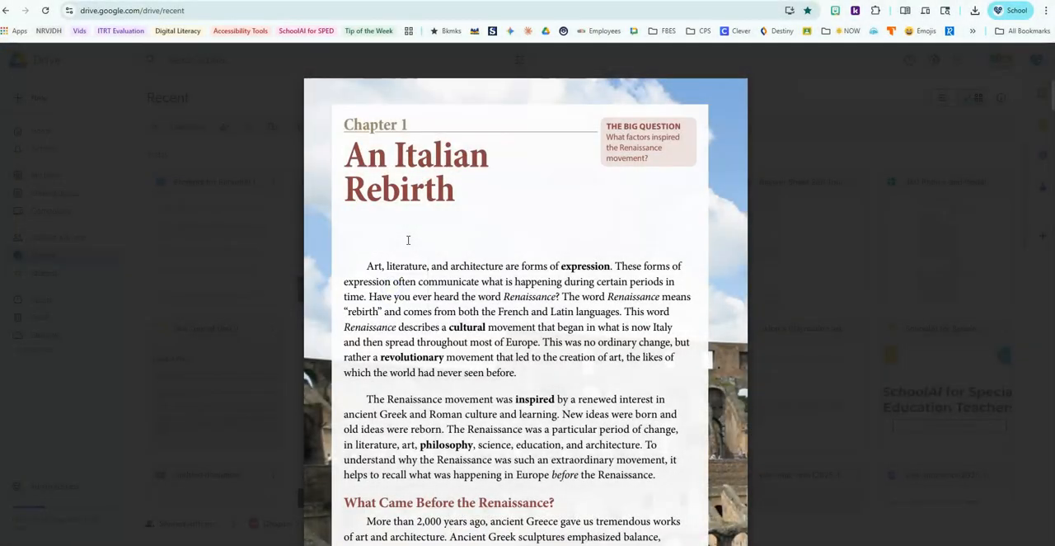
Step: Look through the Renaissance chapter PDF and attach Chapter 1 Renaissance.pdf to the Dot prompt
{"action": "scroll", "coordinate": [407, 239], "scroll_direction": "down", "scroll_amount": 3}
{"action": "scroll", "coordinate": [406, 239], "scroll_direction": "down", "scroll_amount": 5}
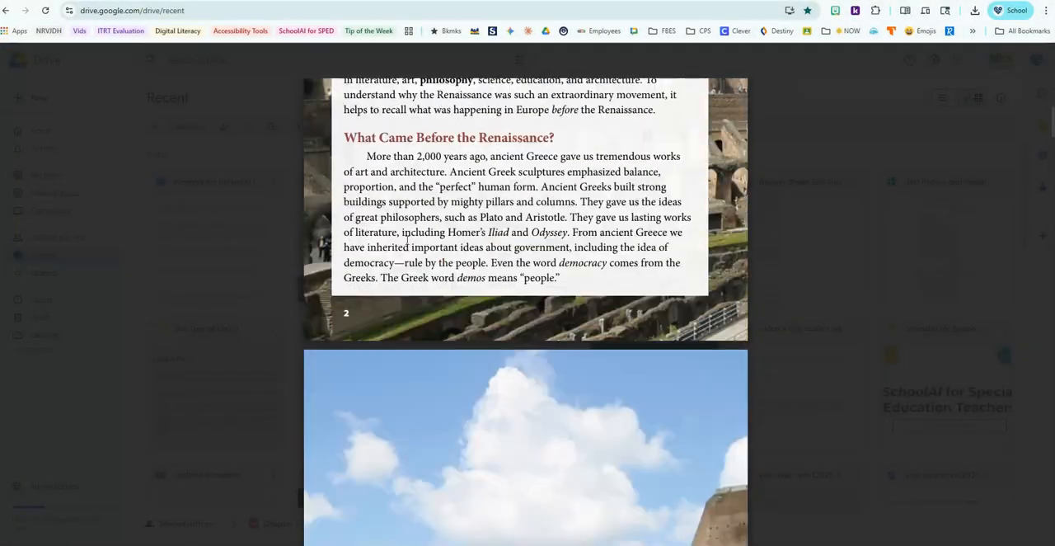
{"action": "scroll", "coordinate": [412, 207], "scroll_direction": "up", "scroll_amount": 7}
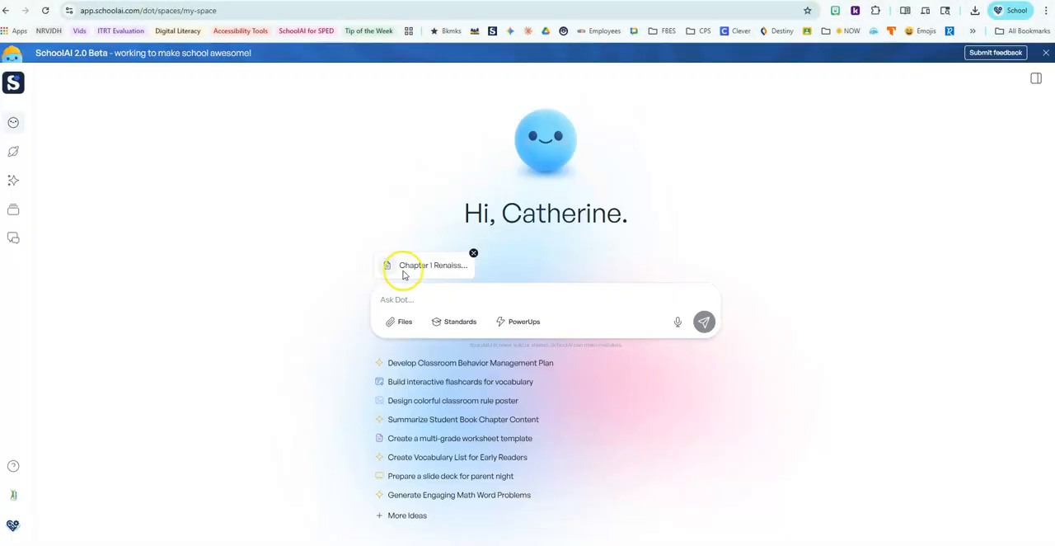
Step: Ask Dot to adjust the attached text to a 3rd grade reading level, include a summary and create a vocabulary list
{"action": "left_click", "coordinate": [407, 300]}
{"action": "left_click", "coordinate": [407, 300]}
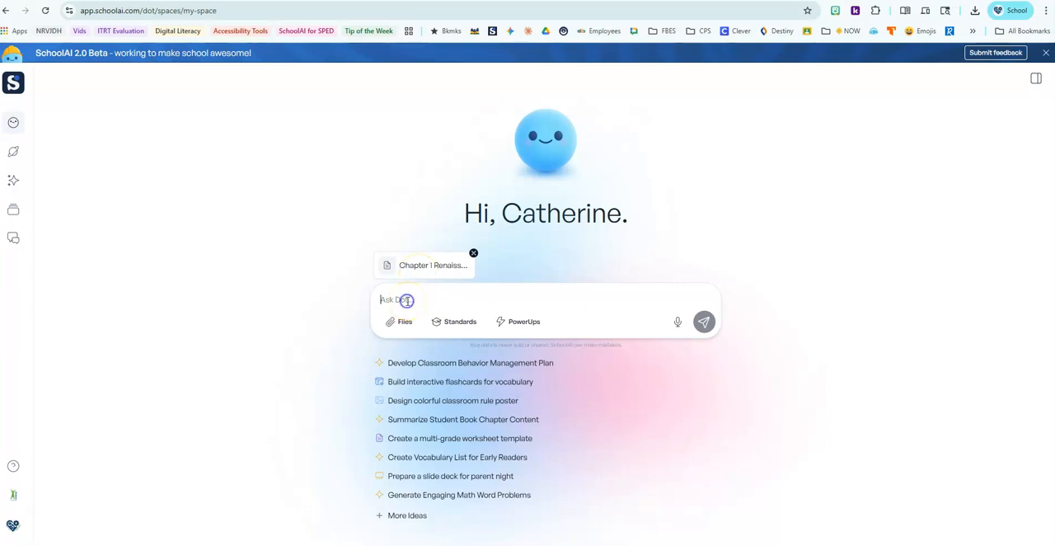
{"action": "left_click", "coordinate": [407, 302]}
{"action": "type", "text": "Adjust the reading level of this text to accommodate a lower level reader. Make it a 3rd grade reading level. Also include a summary. Please create a vocabulary list based on the text."}
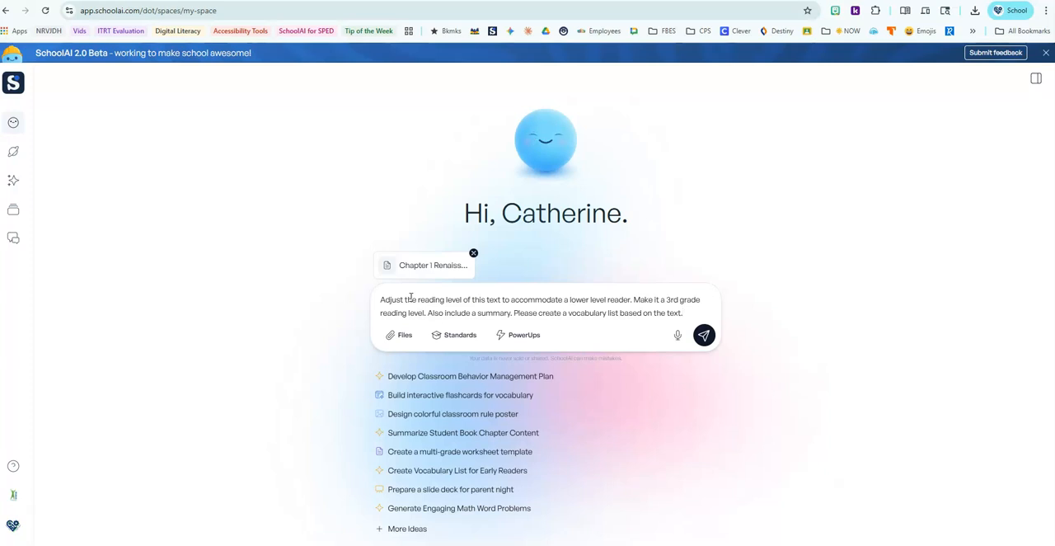
{"action": "left_click", "coordinate": [434, 266]}
{"action": "left_click", "coordinate": [705, 335]}
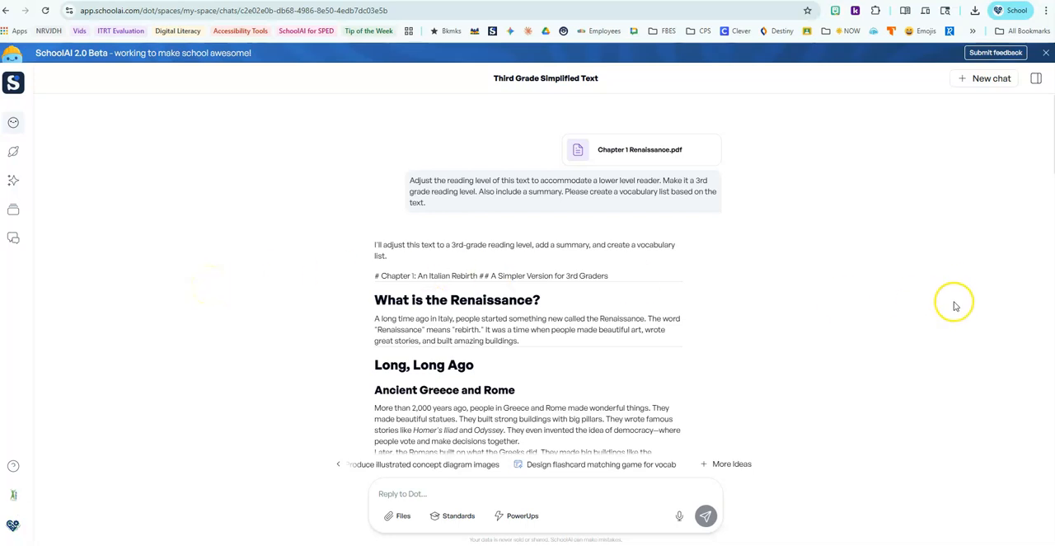
Step: Check the list of past chats and read through Dot's simplified text, vocabulary list and discussion questions
{"action": "left_click", "coordinate": [1039, 81]}
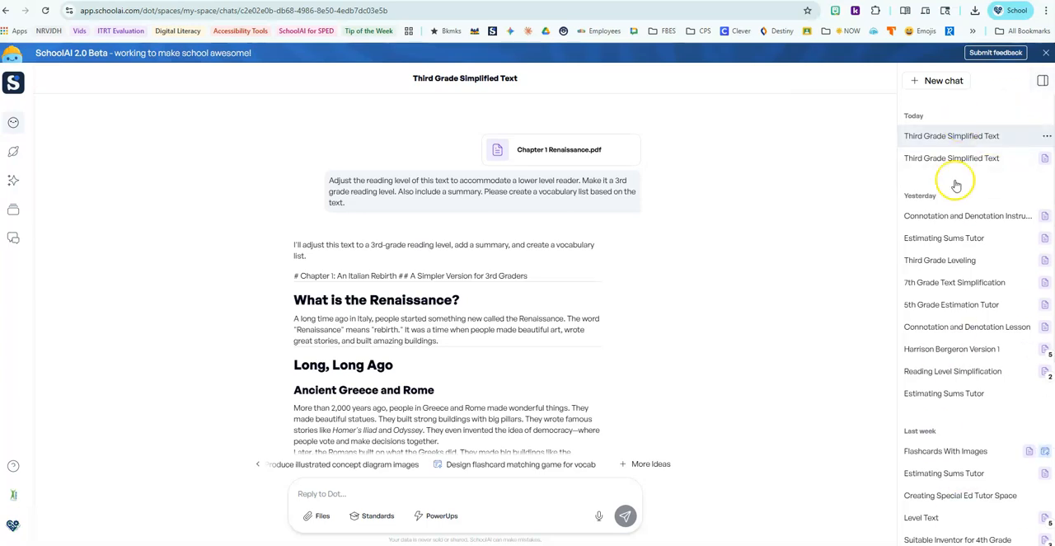
{"action": "left_click", "coordinate": [1041, 81]}
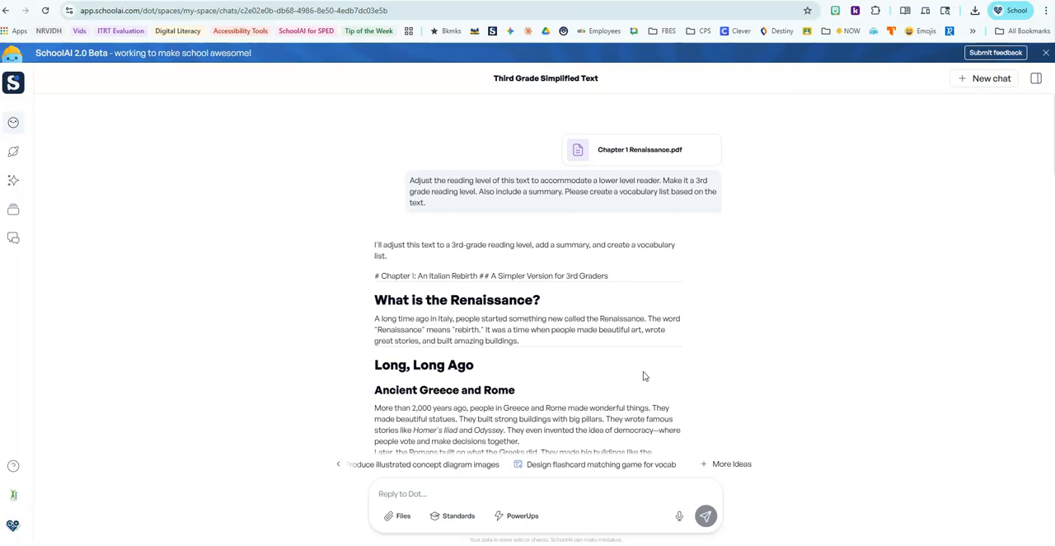
{"action": "left_click", "coordinate": [611, 366]}
{"action": "scroll", "coordinate": [611, 366], "scroll_direction": "down", "scroll_amount": 3}
{"action": "scroll", "coordinate": [611, 368], "scroll_direction": "down", "scroll_amount": 7}
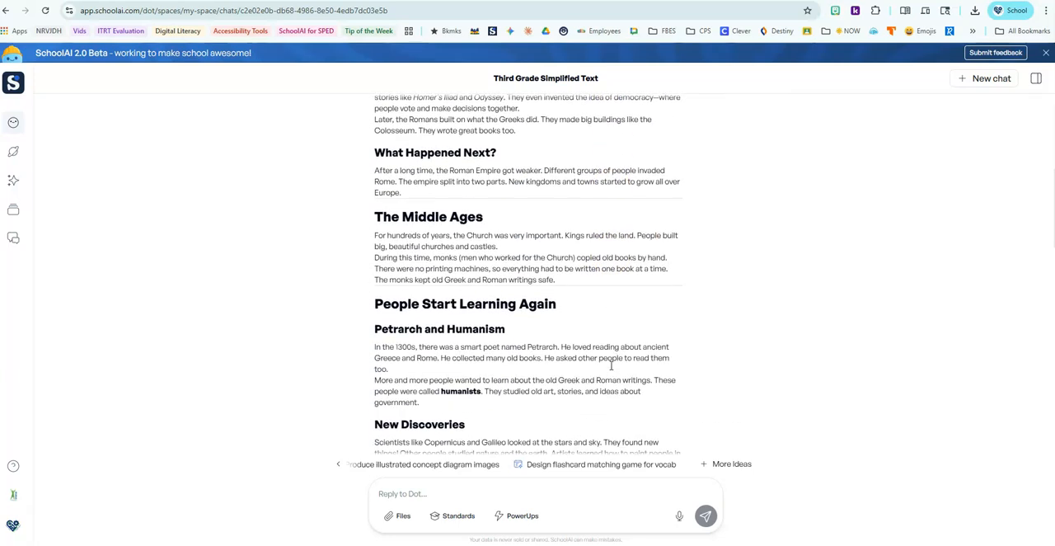
{"action": "scroll", "coordinate": [611, 370], "scroll_direction": "down", "scroll_amount": 3}
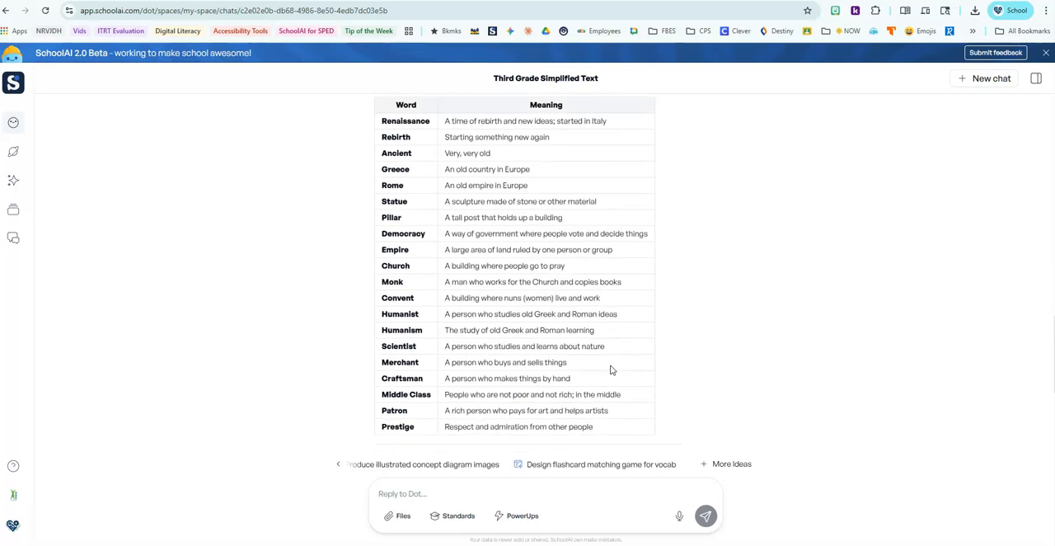
{"action": "scroll", "coordinate": [611, 368], "scroll_direction": "down", "scroll_amount": 1}
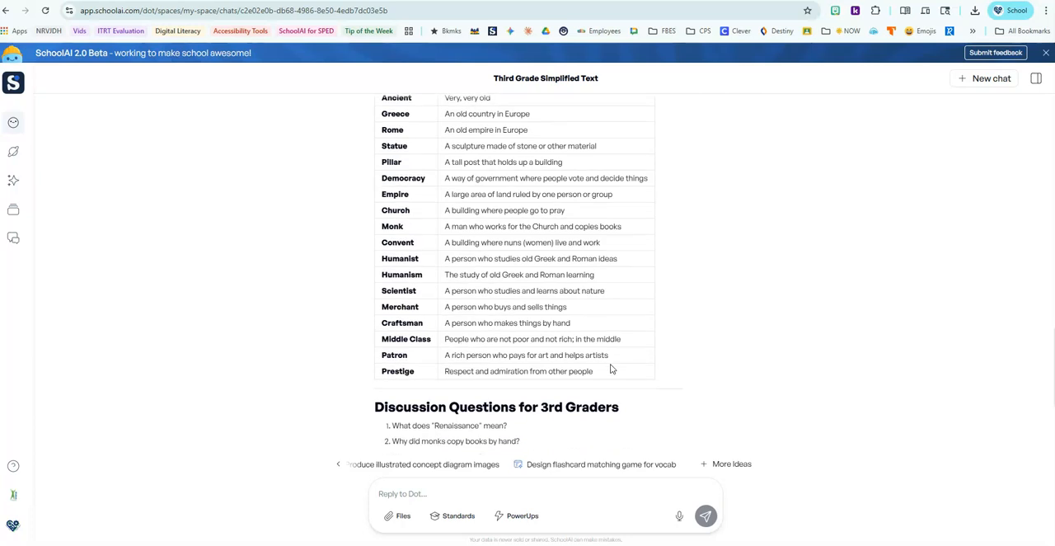
{"action": "scroll", "coordinate": [611, 369], "scroll_direction": "down", "scroll_amount": 2}
{"action": "scroll", "coordinate": [611, 369], "scroll_direction": "down", "scroll_amount": 1}
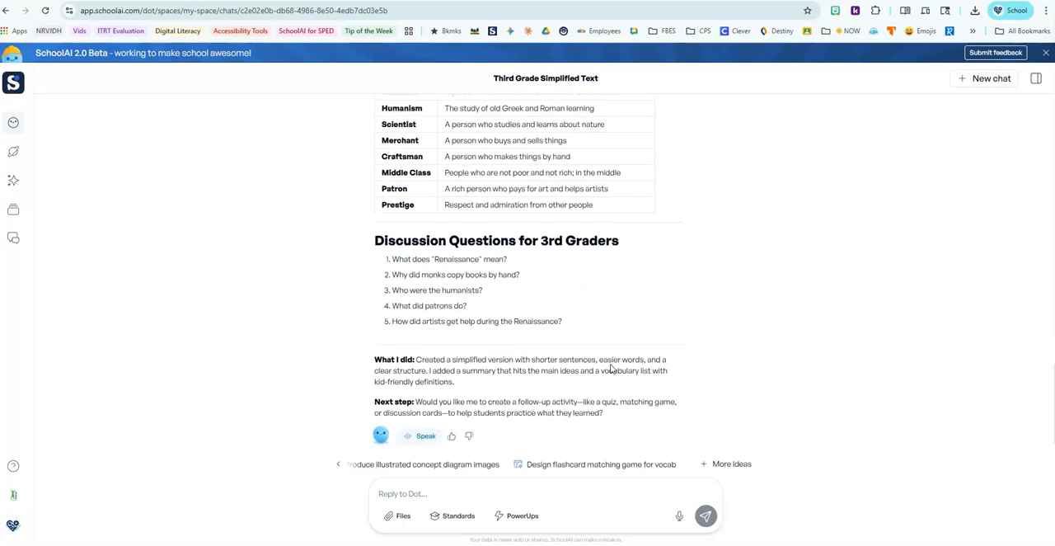
Step: Ask Dot to limit the number of vocabulary words to 8 and review the revised version
{"action": "scroll", "coordinate": [622, 345], "scroll_direction": "down", "scroll_amount": 1}
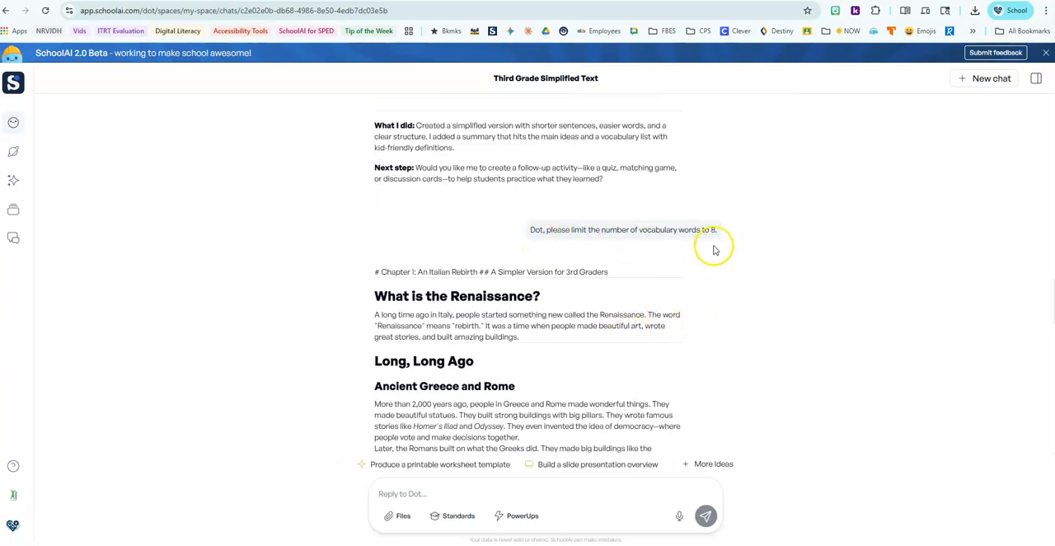
{"action": "scroll", "coordinate": [574, 316], "scroll_direction": "down", "scroll_amount": 7}
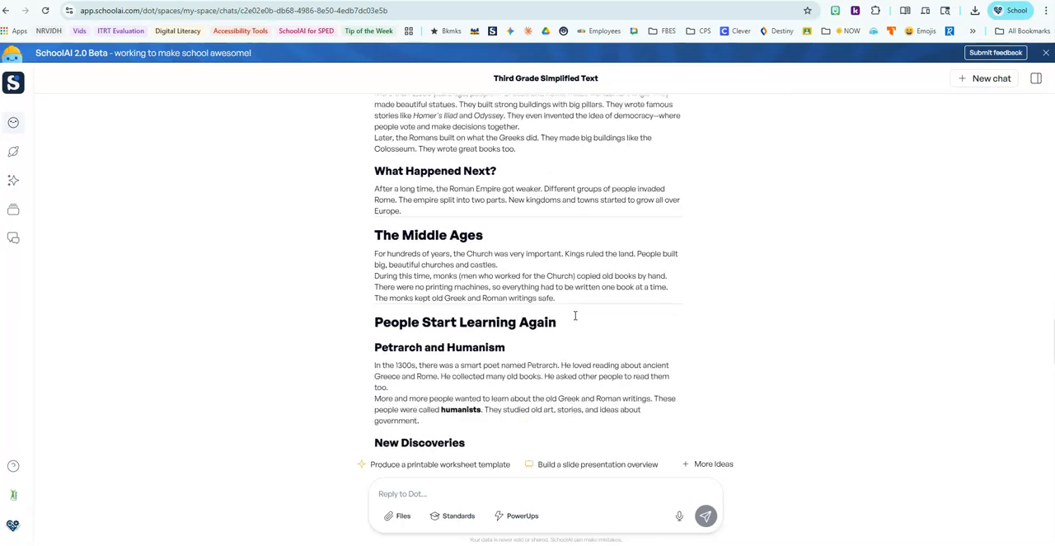
{"action": "scroll", "coordinate": [575, 316], "scroll_direction": "down", "scroll_amount": 4}
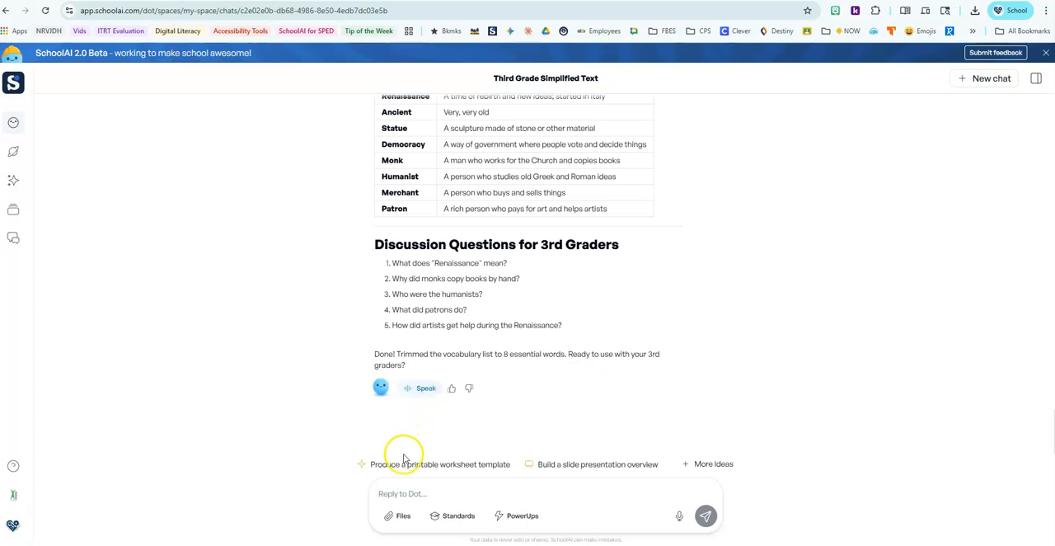
Step: Ask Dot to make the comprehension questions multiple choice with 3 answer choices each, include a key, and review the response
{"action": "left_click", "coordinate": [486, 469]}
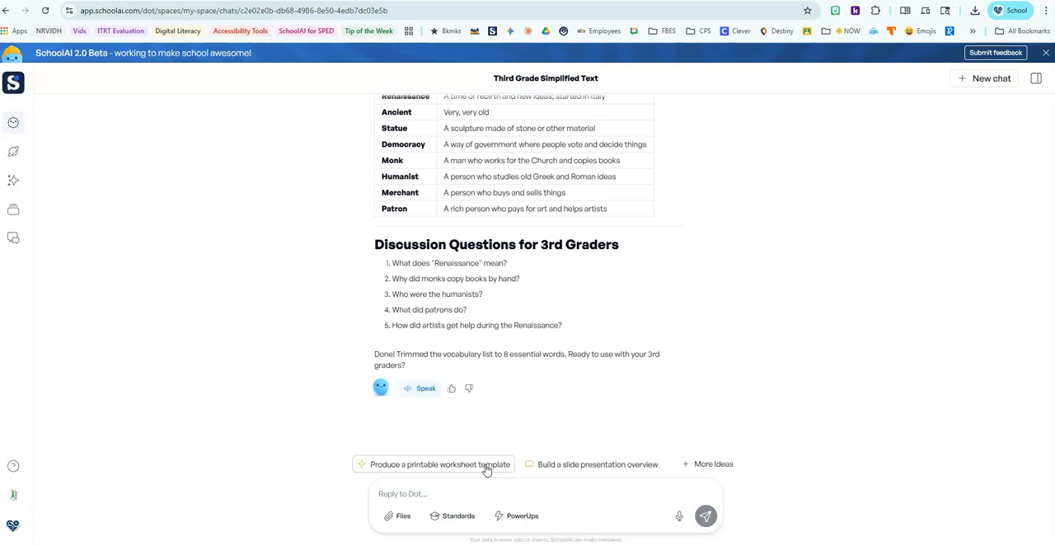
{"action": "left_click", "coordinate": [434, 490]}
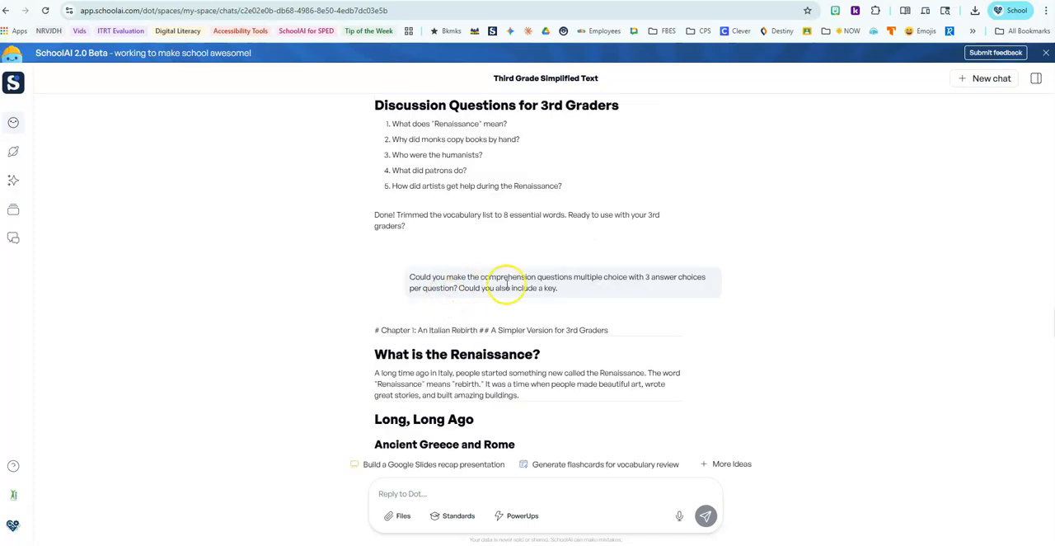
{"action": "left_click", "coordinate": [575, 301]}
{"action": "left_click", "coordinate": [570, 304]}
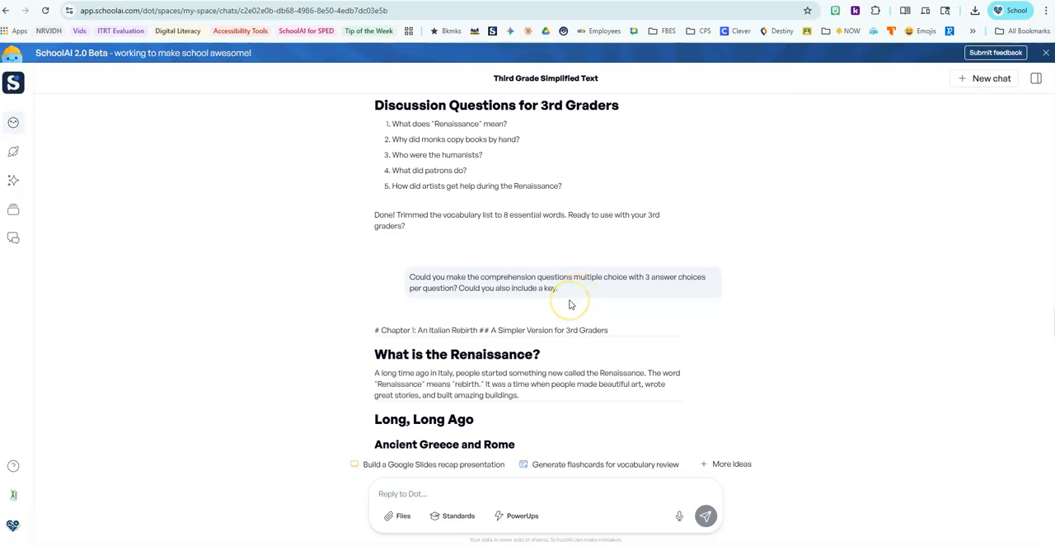
{"action": "scroll", "coordinate": [569, 305], "scroll_direction": "down", "scroll_amount": 8}
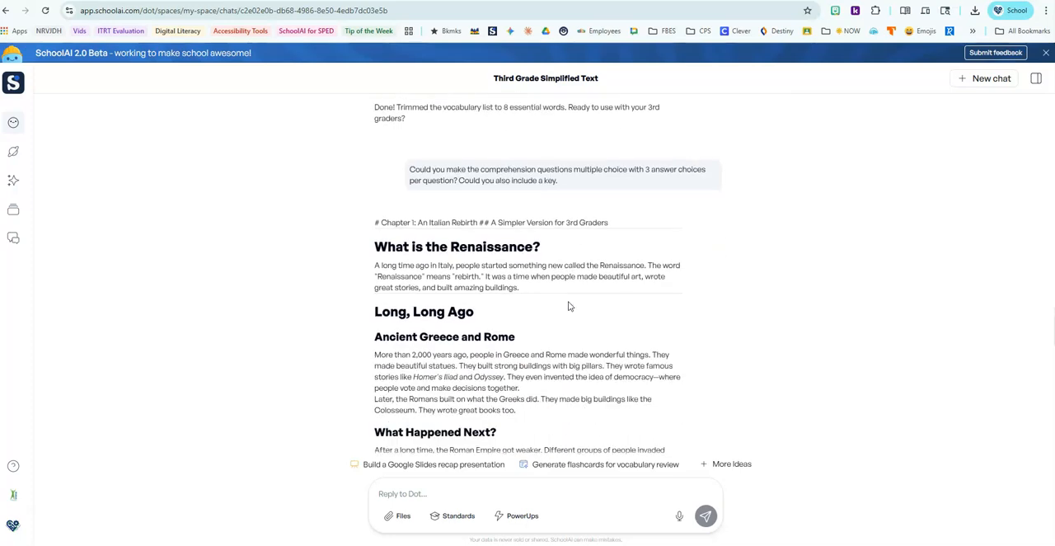
{"action": "scroll", "coordinate": [569, 305], "scroll_direction": "down", "scroll_amount": 8}
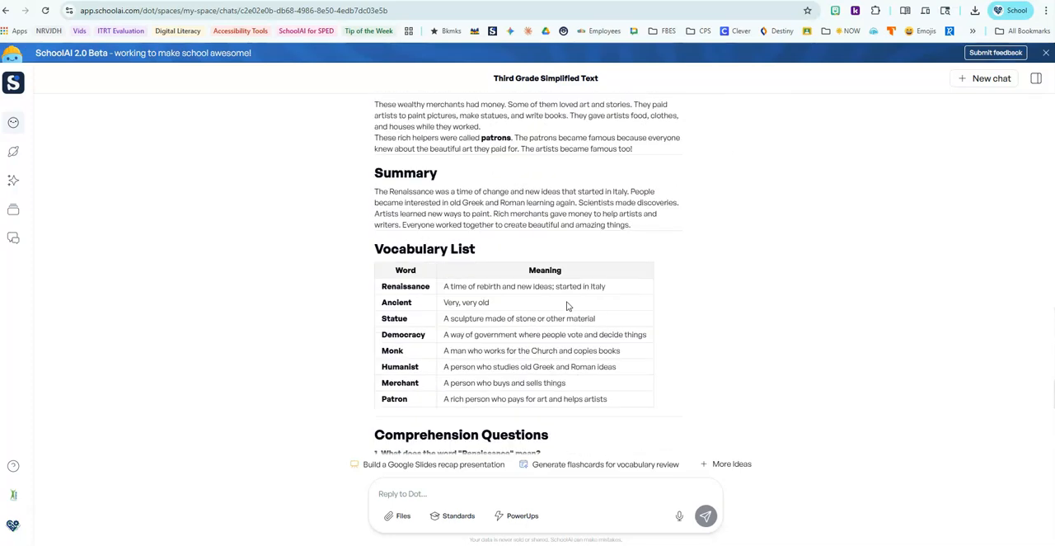
{"action": "scroll", "coordinate": [567, 302], "scroll_direction": "down", "scroll_amount": 5}
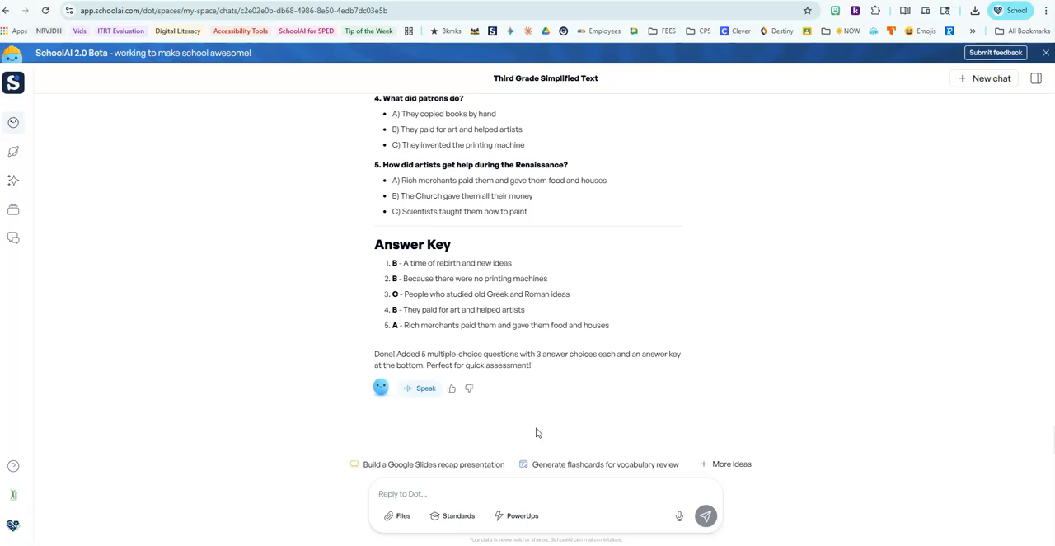
Step: Generate a document of the leveled text and questions with Document Generator, and request a matching worksheet with ten Renaissance word-definition pairs
{"action": "left_click", "coordinate": [522, 517]}
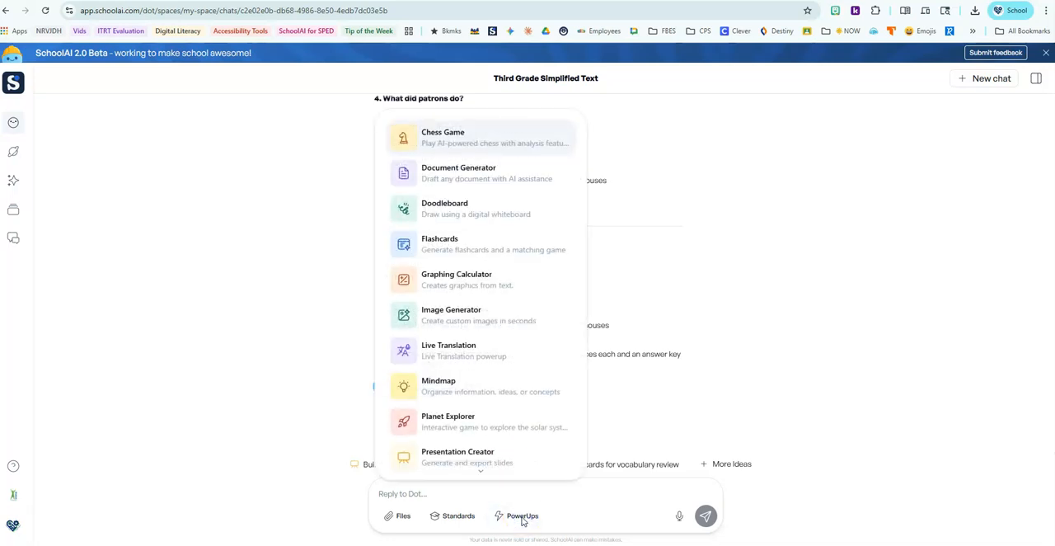
{"action": "left_click", "coordinate": [484, 184]}
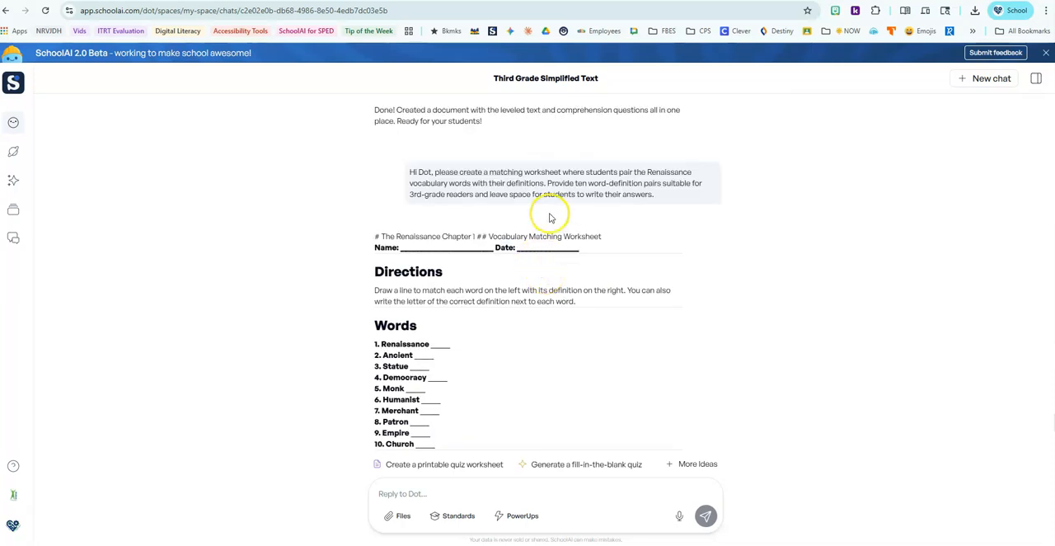
{"action": "scroll", "coordinate": [532, 365], "scroll_direction": "down", "scroll_amount": 1}
{"action": "scroll", "coordinate": [532, 365], "scroll_direction": "down", "scroll_amount": 2}
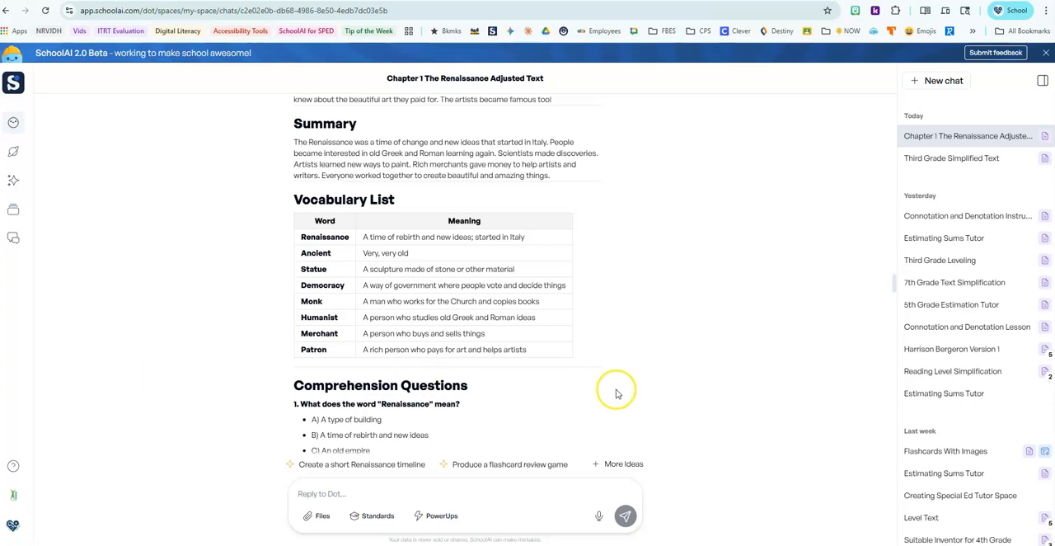
Step: Copy the adjusted text from "The Middle Class Grows" through the Summary into a blank Google Docs document
{"action": "scroll", "coordinate": [585, 381], "scroll_direction": "down", "scroll_amount": 3}
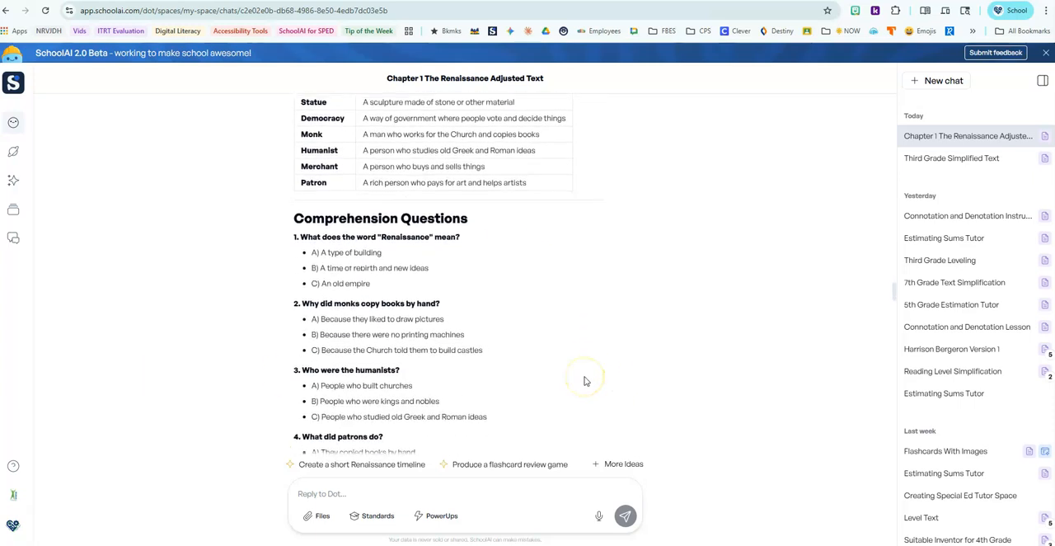
{"action": "scroll", "coordinate": [584, 380], "scroll_direction": "up", "scroll_amount": 4}
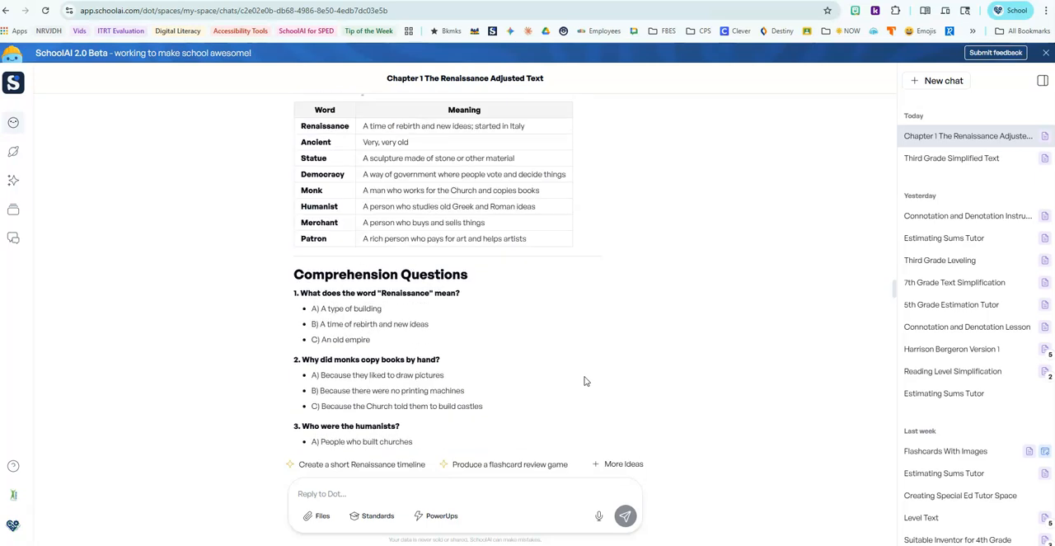
{"action": "scroll", "coordinate": [585, 380], "scroll_direction": "up", "scroll_amount": 2}
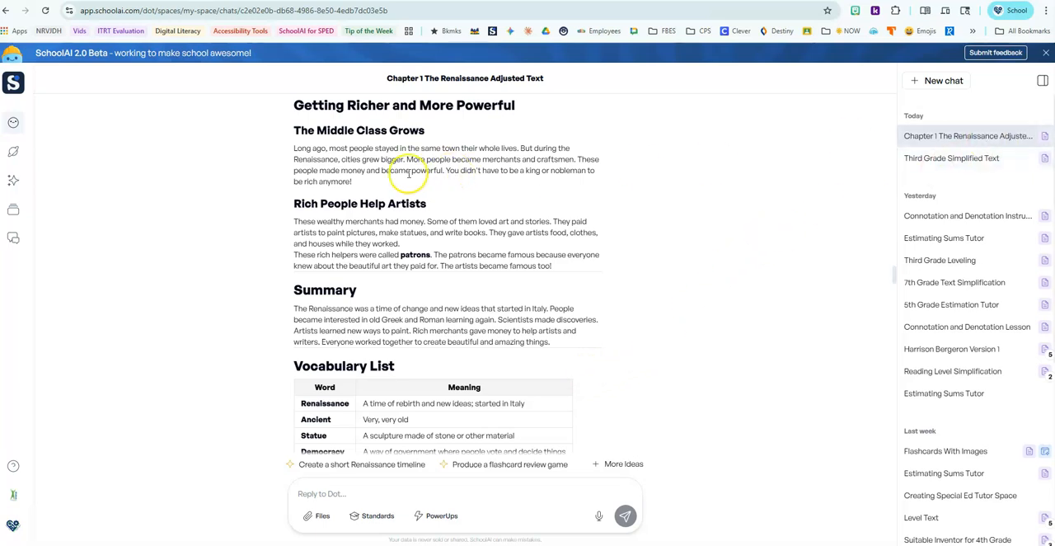
{"action": "left_click_drag", "start_coordinate": [307, 132], "coordinate": [593, 347]}
{"action": "key", "text": "ctrl+c"}
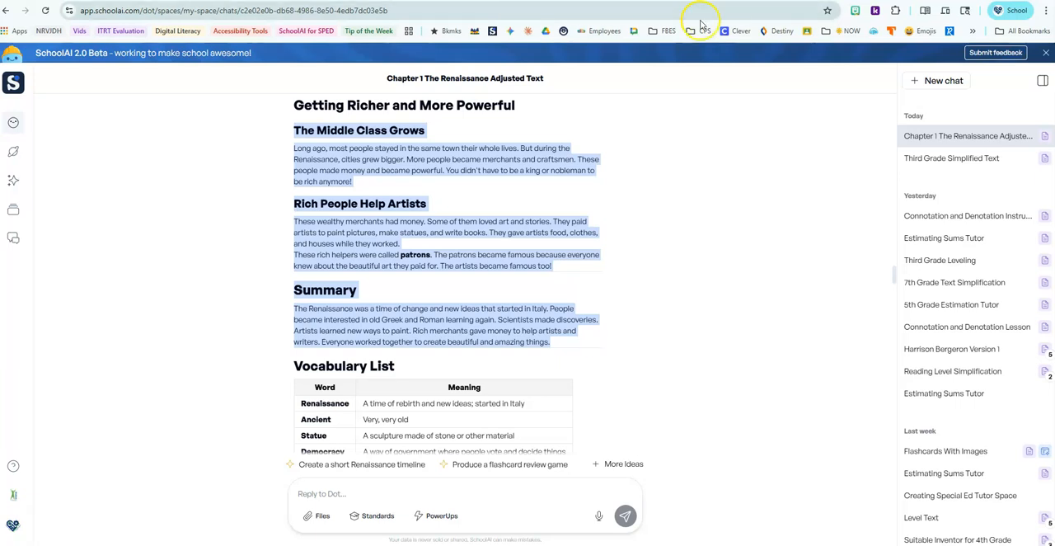
{"action": "left_click", "coordinate": [247, 2]}
{"action": "left_click", "coordinate": [414, 277]}
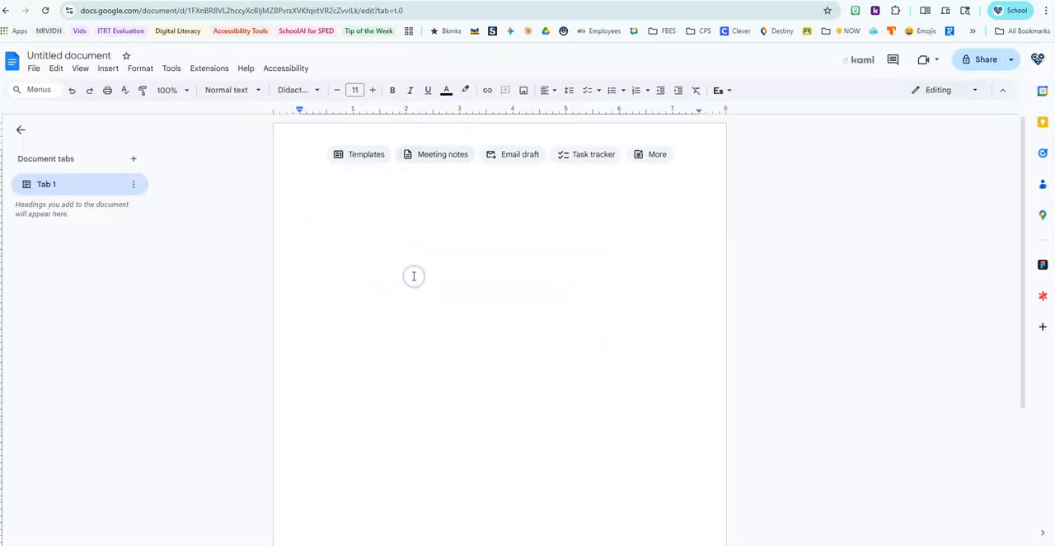
{"action": "key", "text": "ctrl+v"}
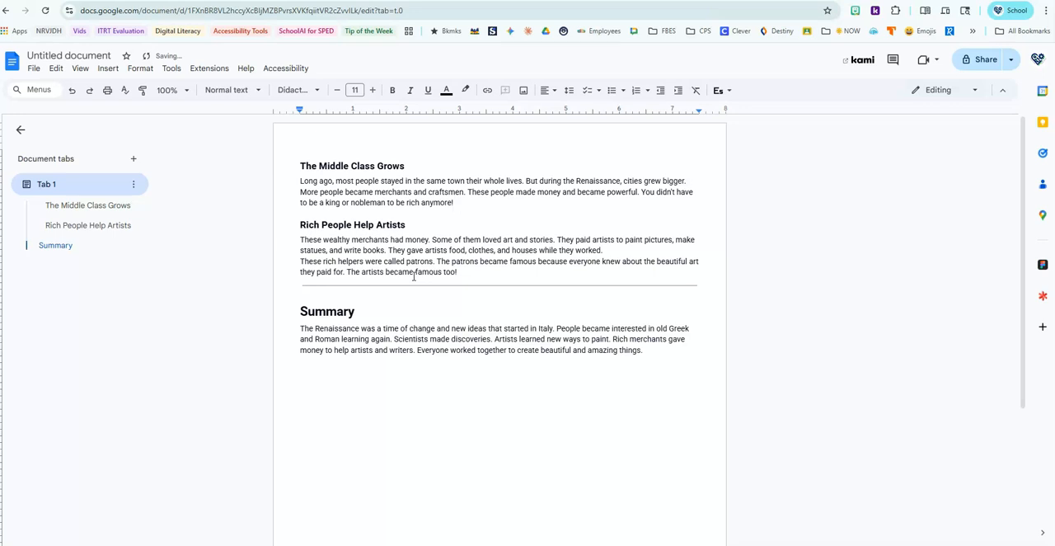